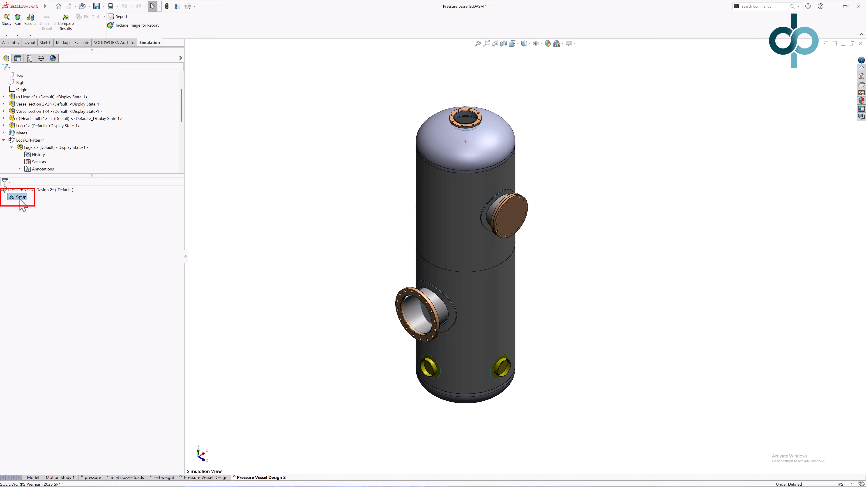
Step: Define the result combination setup as a linear combination of the pressure, inlet nozzle loads and self weight studies
right_click(19, 198)
click(37, 204)
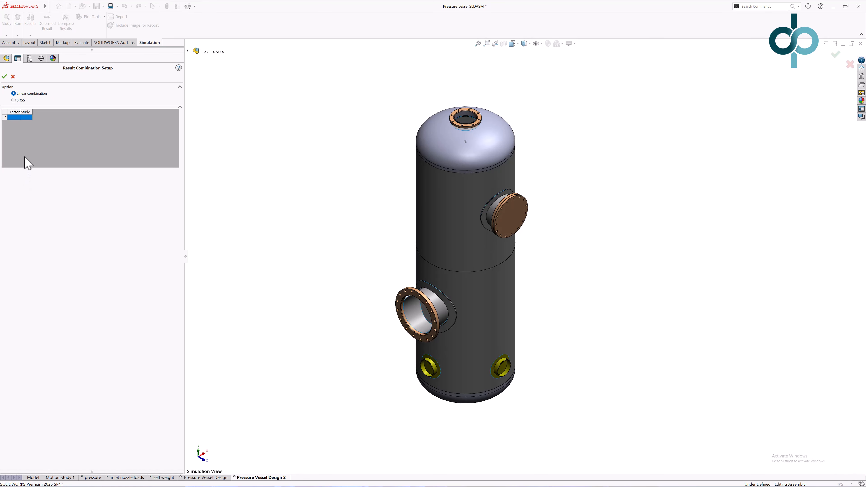
click(27, 117)
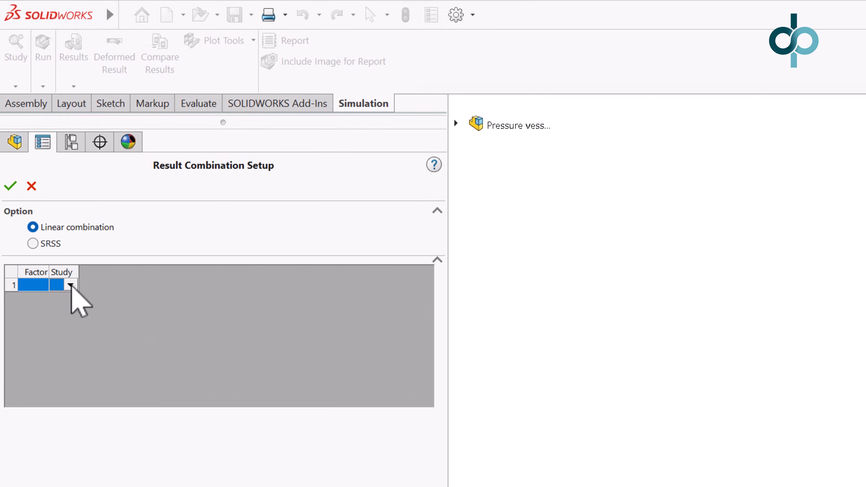
click(70, 285)
click(73, 300)
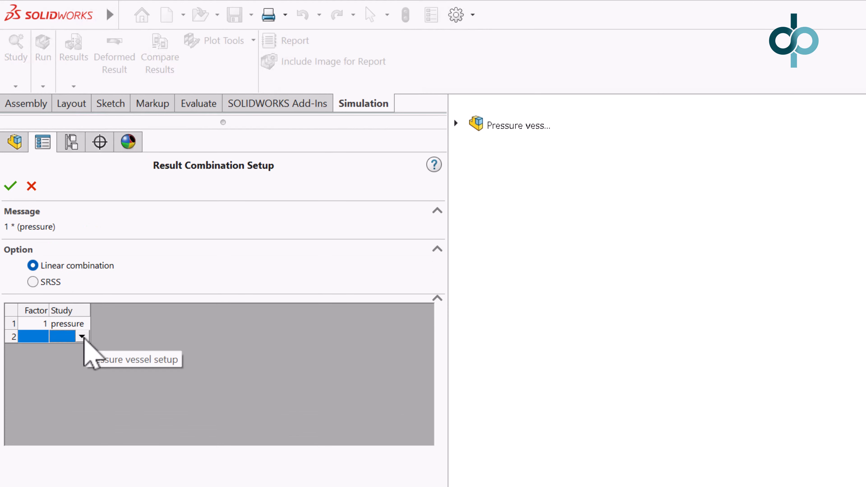
click(82, 337)
click(93, 364)
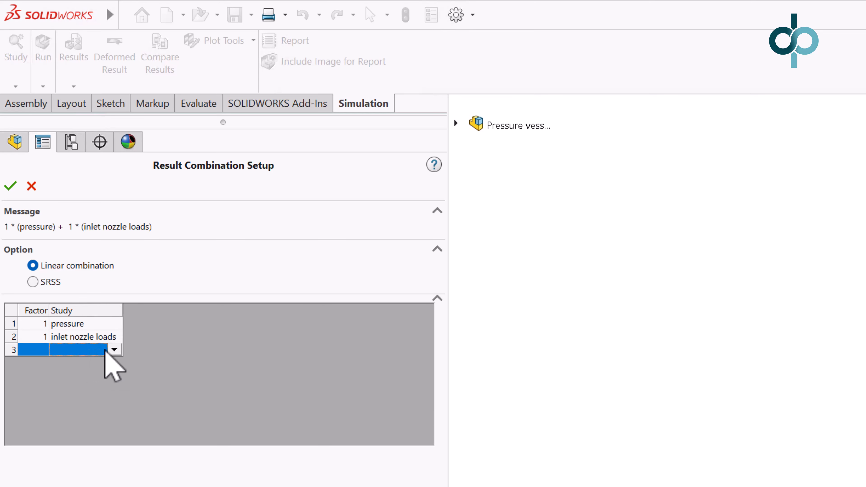
click(114, 350)
click(103, 387)
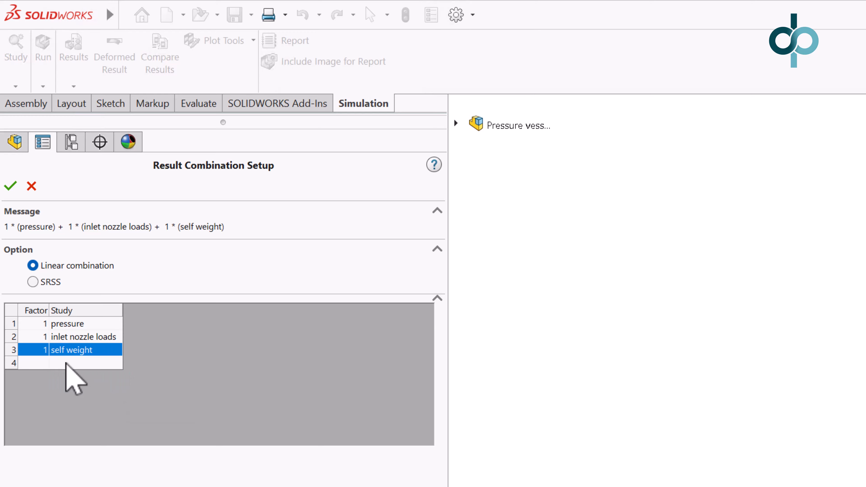
Step: Set the pressure study's factor to 1.25 in the combination and display the combined von Mises stress plot
click(47, 325)
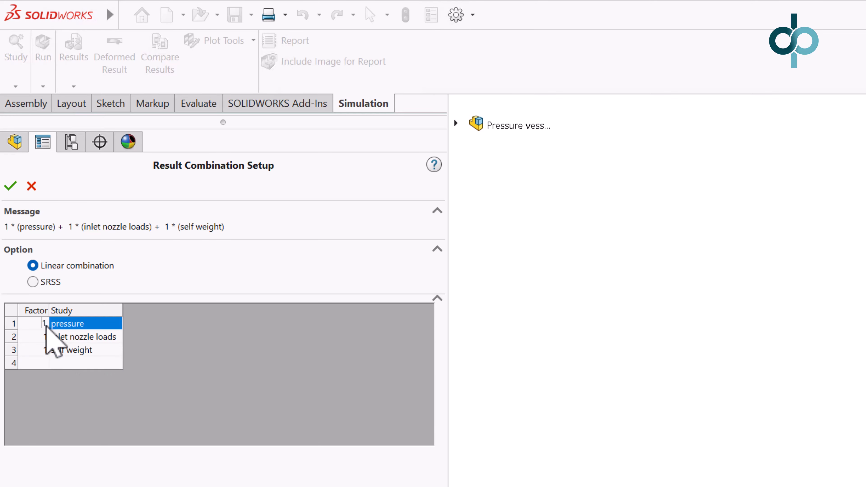
text(.25)
key(Return)
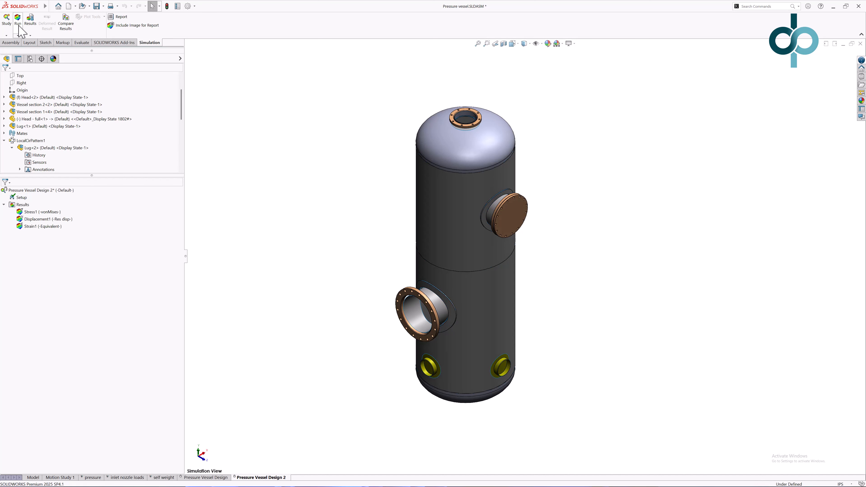
double_click(42, 212)
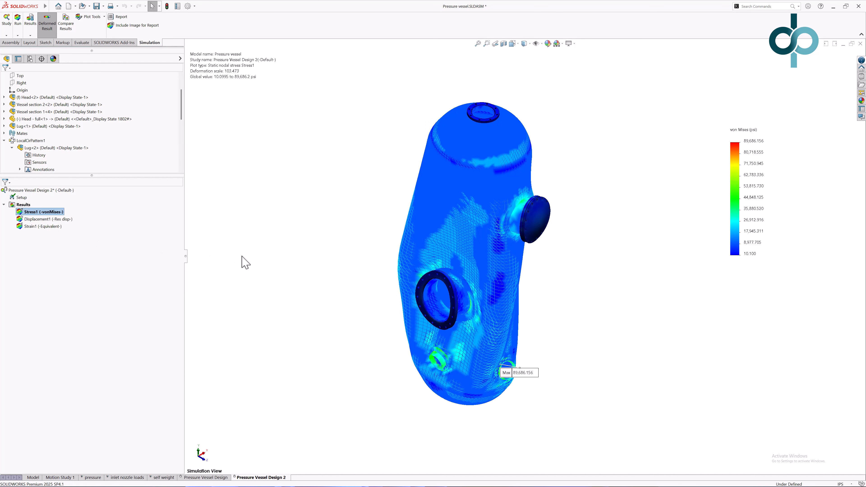
middle_drag(242, 261, 223, 246)
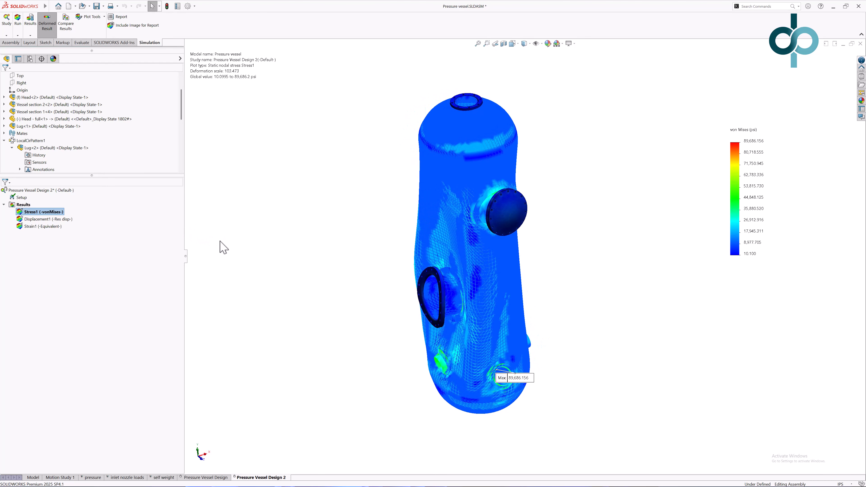
Step: Switch to the Pressure Vessel Shell display state and show the von Mises stress plot for the shell only
right_click(55, 212)
click(67, 214)
click(187, 66)
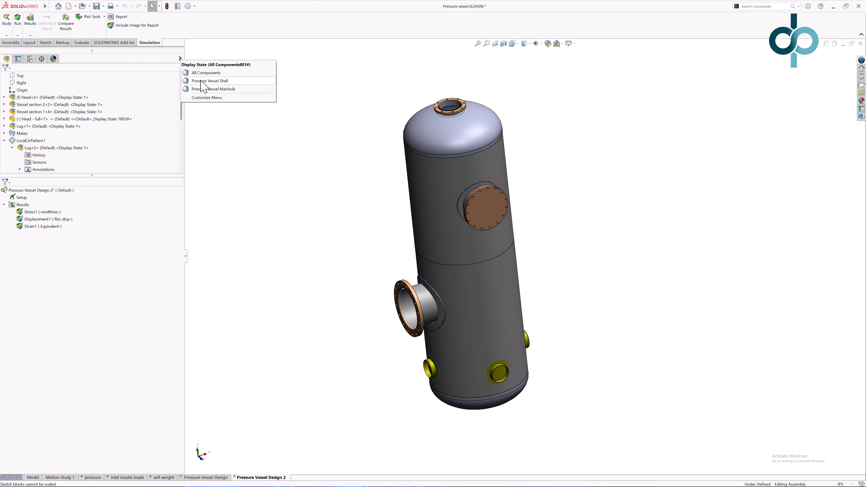
click(218, 87)
middle_drag(331, 280, 354, 260)
click(41, 212)
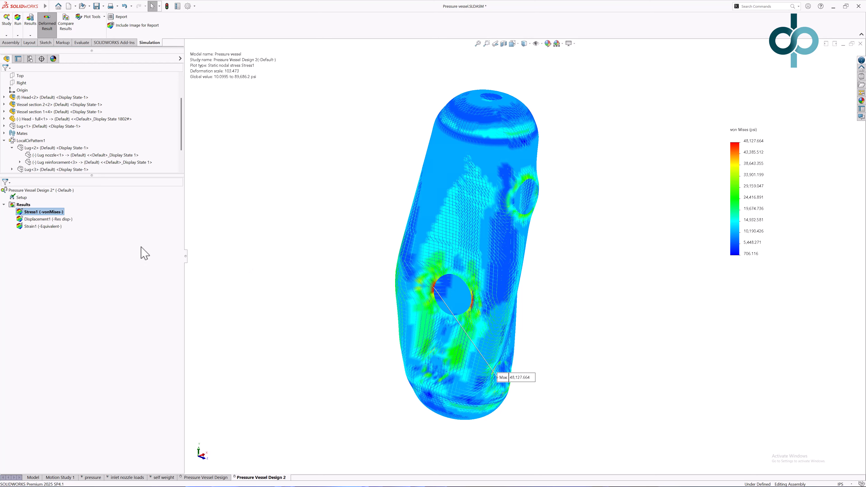
Step: Redefine the stress plot to show INT: Stress Intensity(P1-P3) with the Membrane shell component
right_click(44, 213)
click(63, 229)
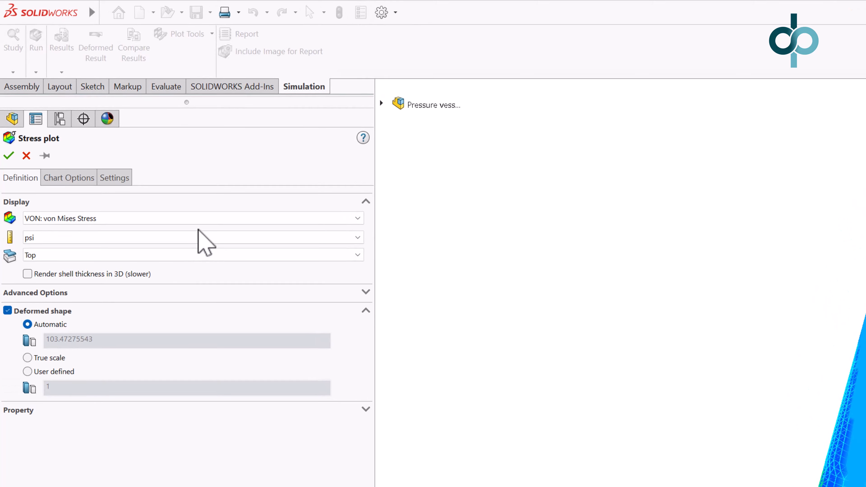
click(98, 108)
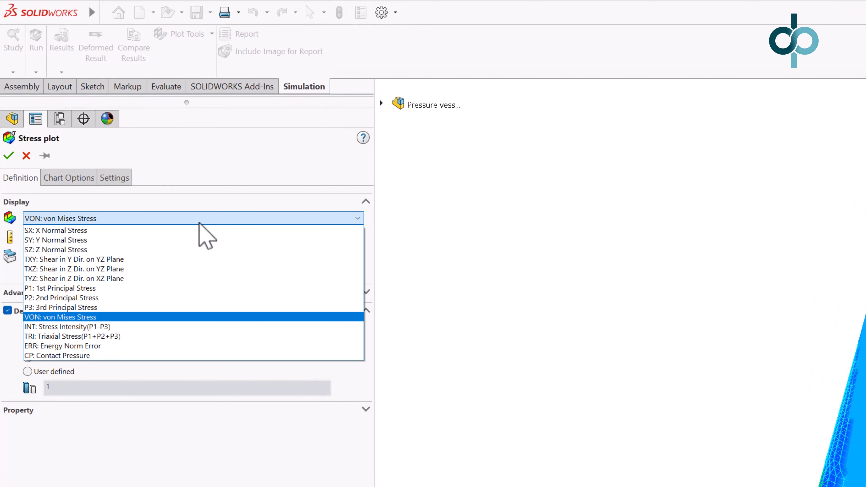
click(147, 327)
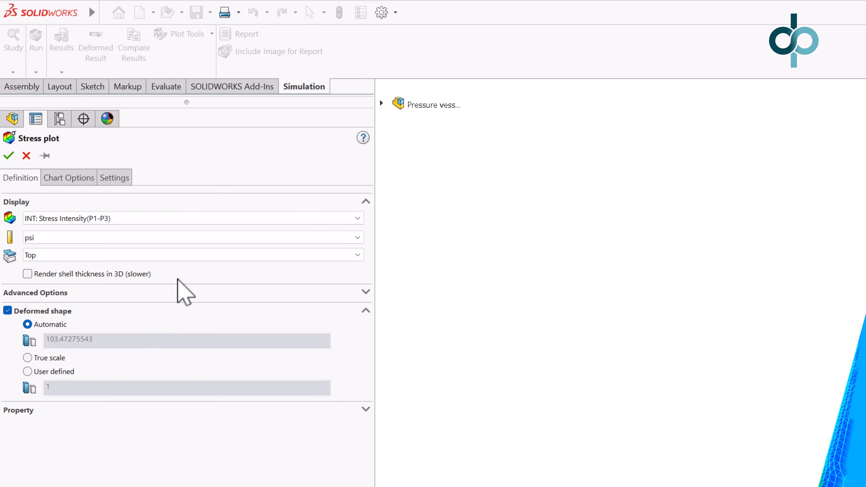
click(179, 256)
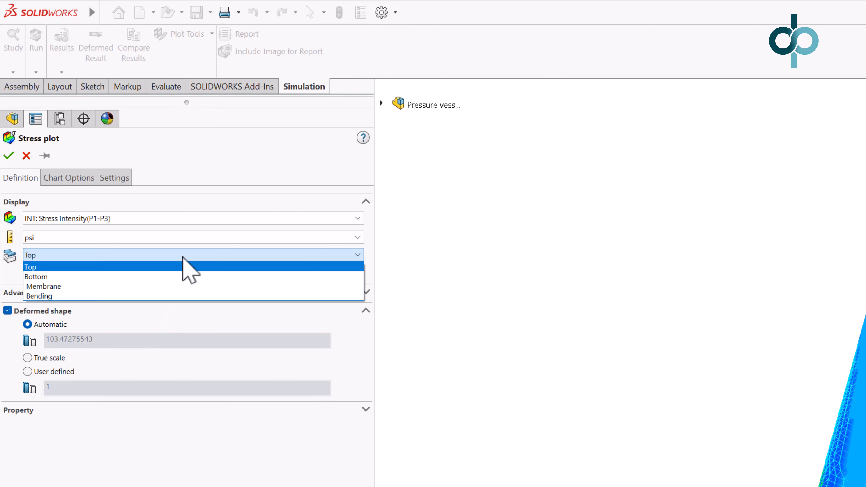
click(169, 286)
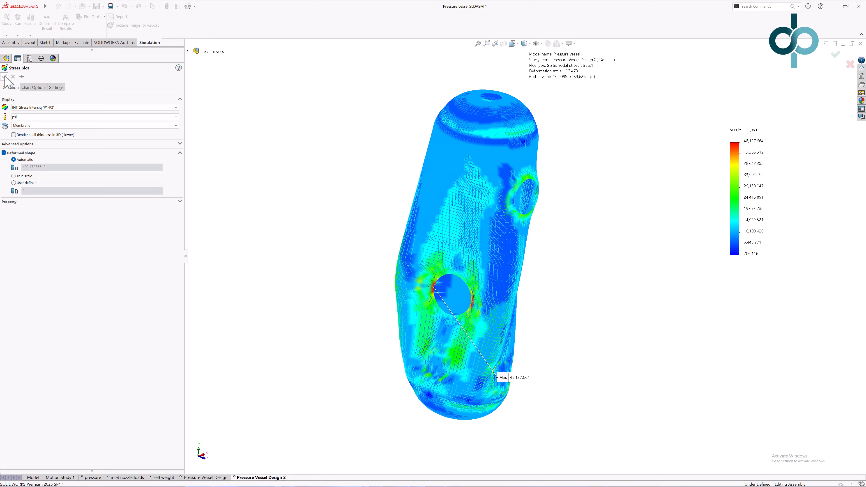
click(4, 76)
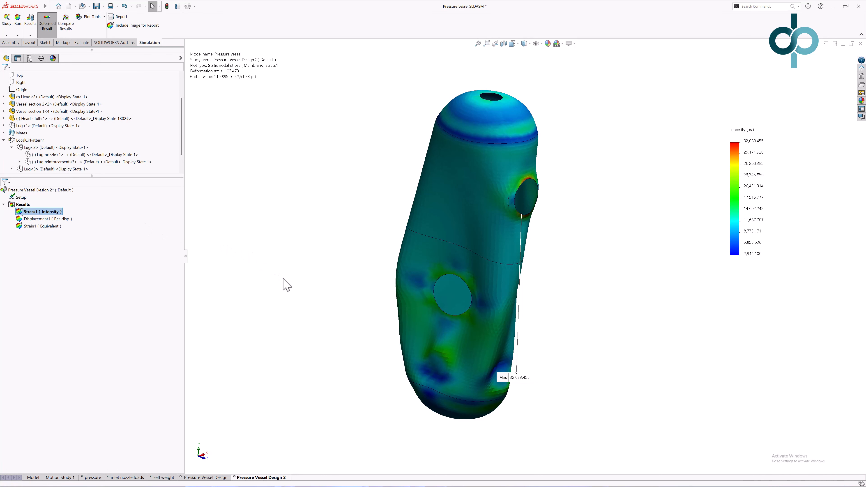
Step: Switch to the Pressure Vessel Manhole display state and show the membrane stress intensity plot on the manhole
middle_drag(297, 287, 223, 248)
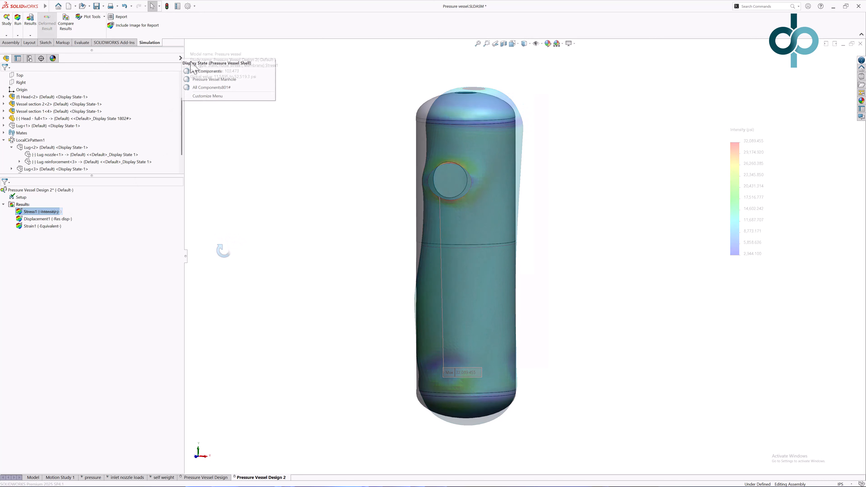
click(201, 80)
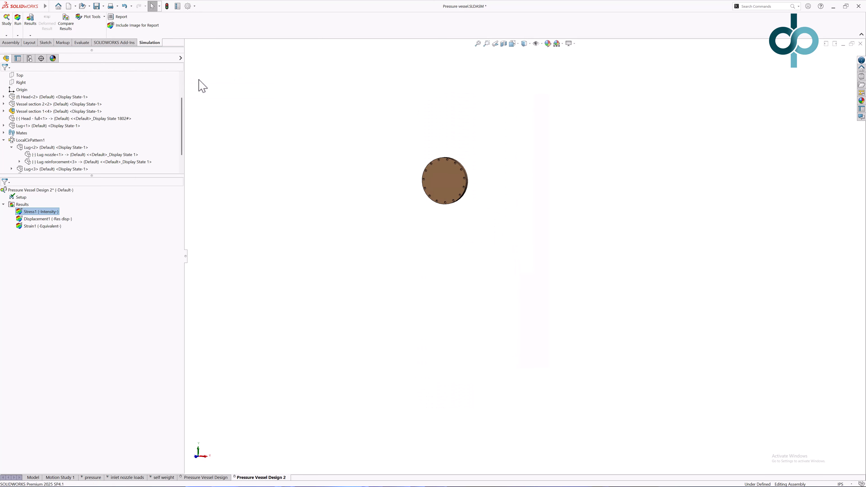
double_click(40, 212)
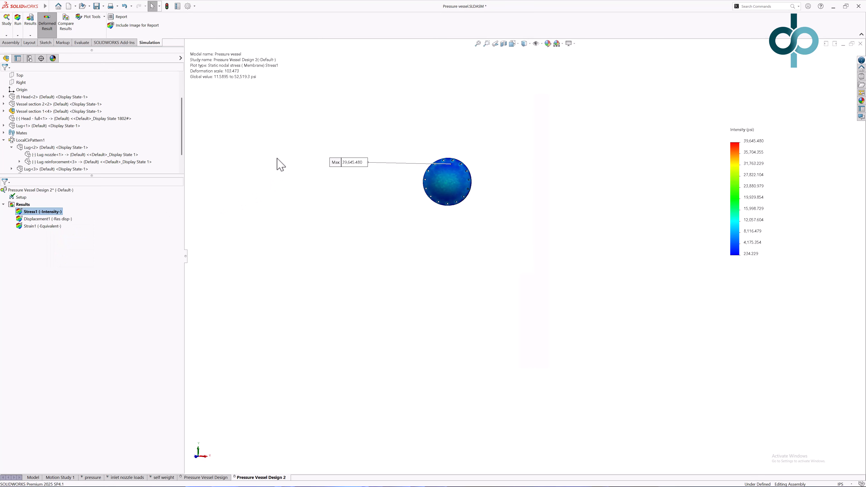
middle_drag(347, 155, 435, 194)
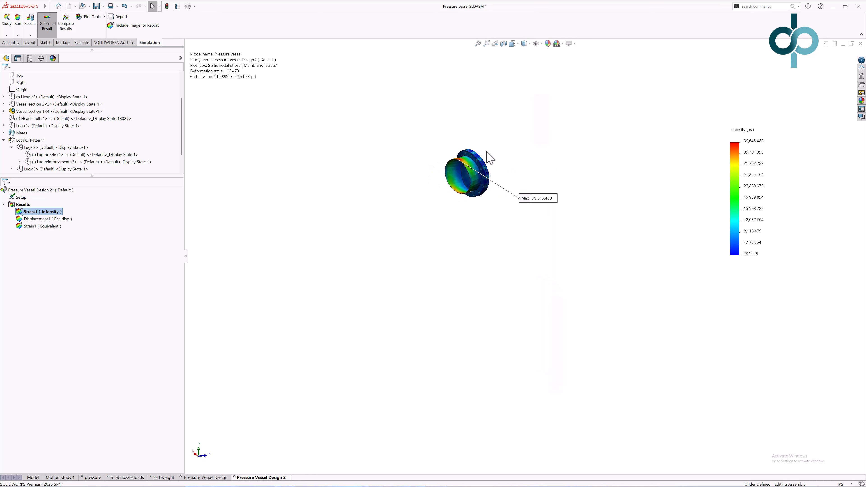
Step: Section-clip the manhole stress plot at the Right plane, with the clipping direction reversed and the plane offset by 0.78740157 in
right_click(52, 211)
click(74, 264)
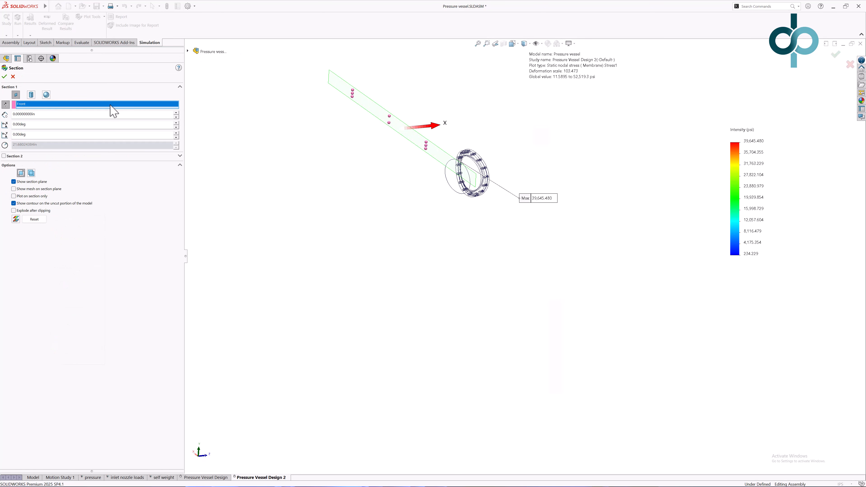
right_click(112, 104)
click(123, 117)
click(213, 95)
scroll(482, 172, down, 5)
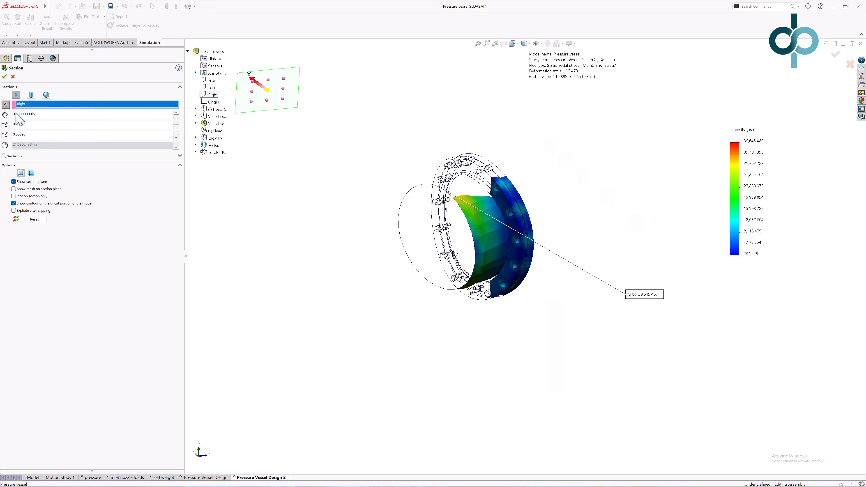
click(5, 105)
click(177, 113)
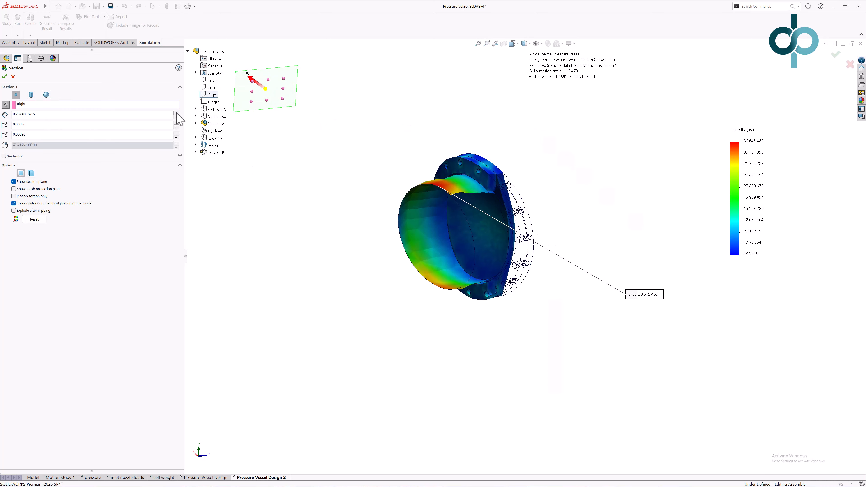
click(4, 77)
scroll(517, 188, down, 3)
scroll(498, 191, down, 2)
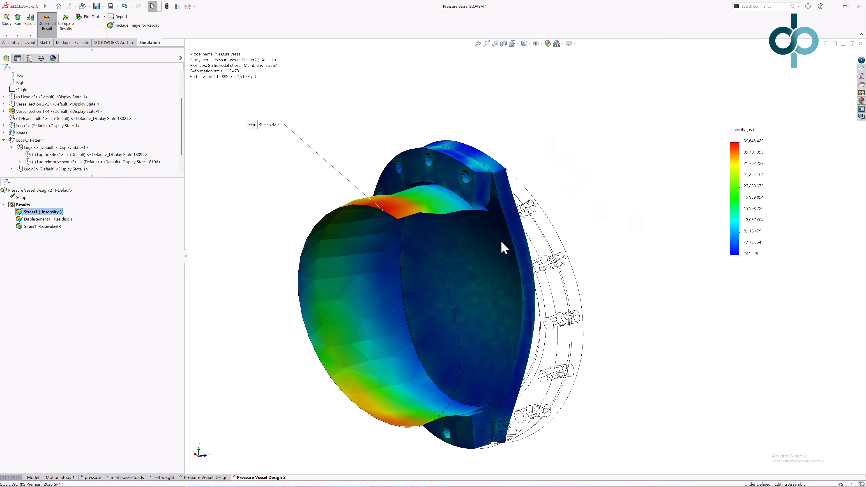
Step: Linearize the stress between two points across the sectioned manhole nozzle flange and show all columns of the calculated table
right_click(42, 212)
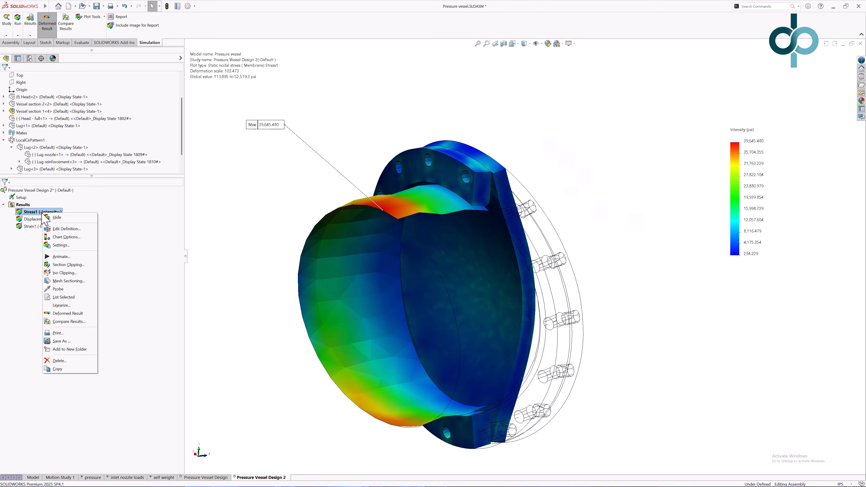
click(72, 306)
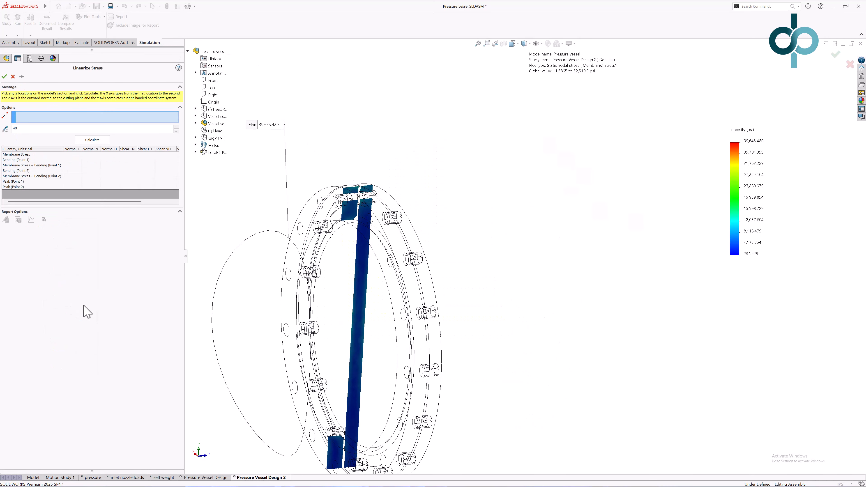
click(405, 186)
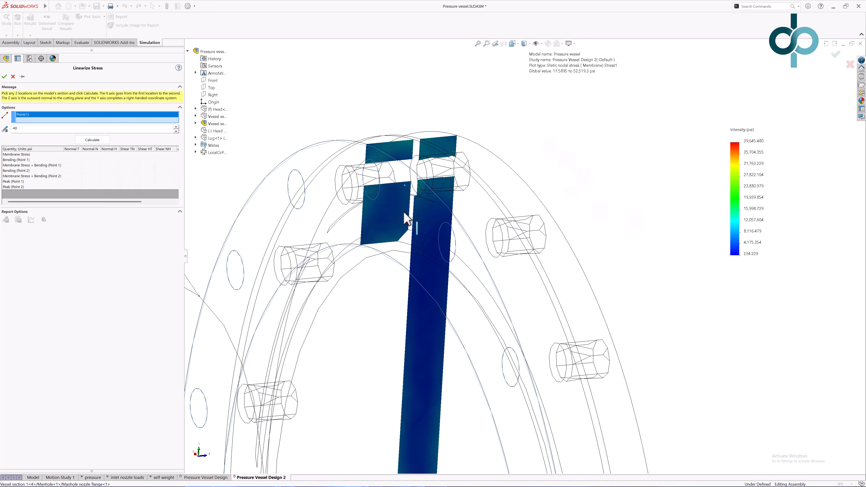
click(103, 141)
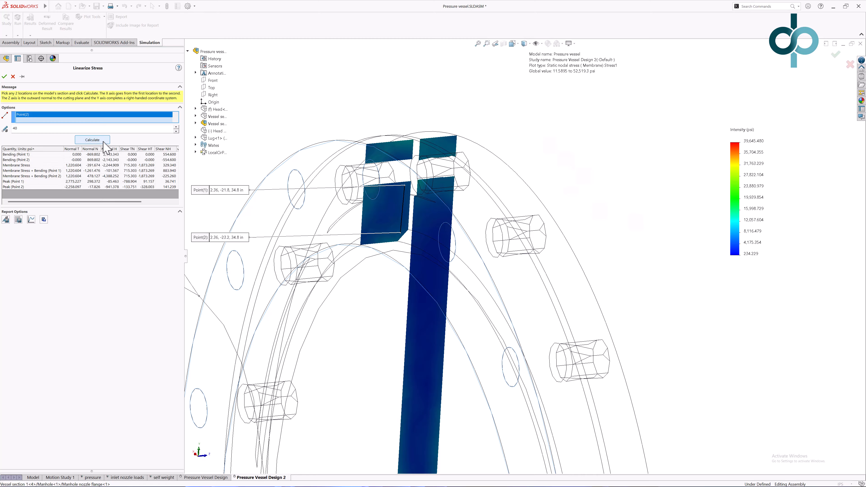
drag(185, 237, 292, 230)
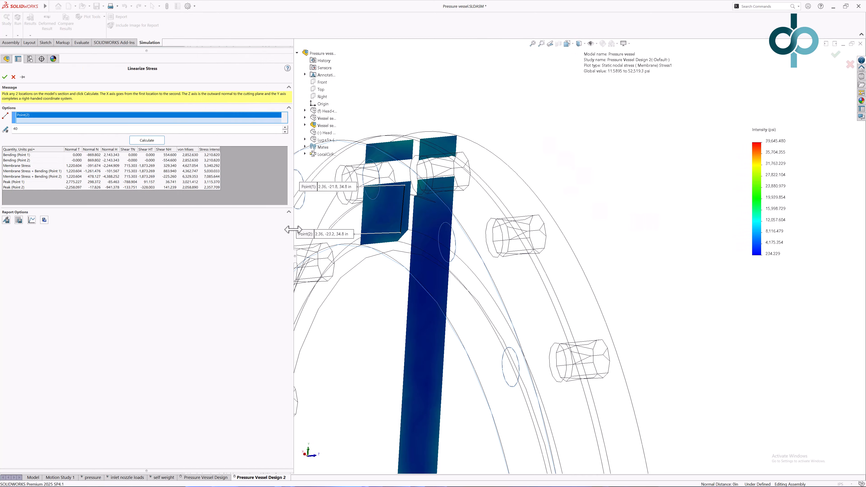
Step: Save the linearized stress results as an Excel CSV file under the proposed name and plot them as a graph
click(44, 221)
click(19, 220)
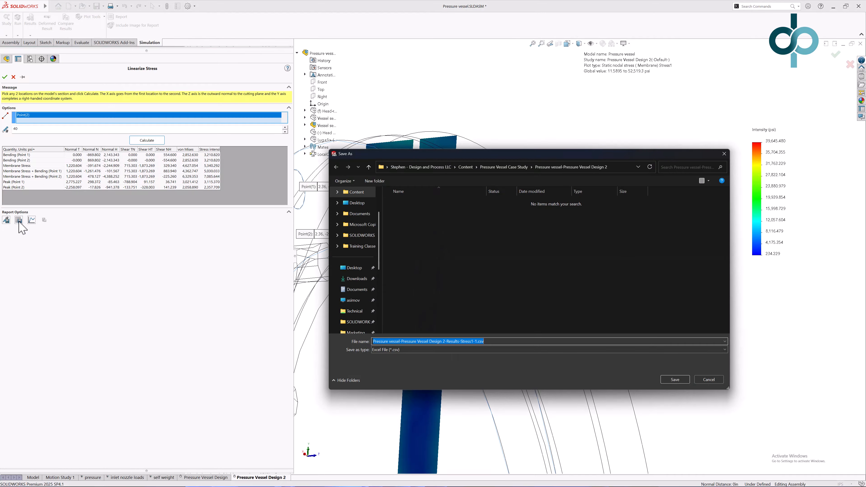
click(675, 380)
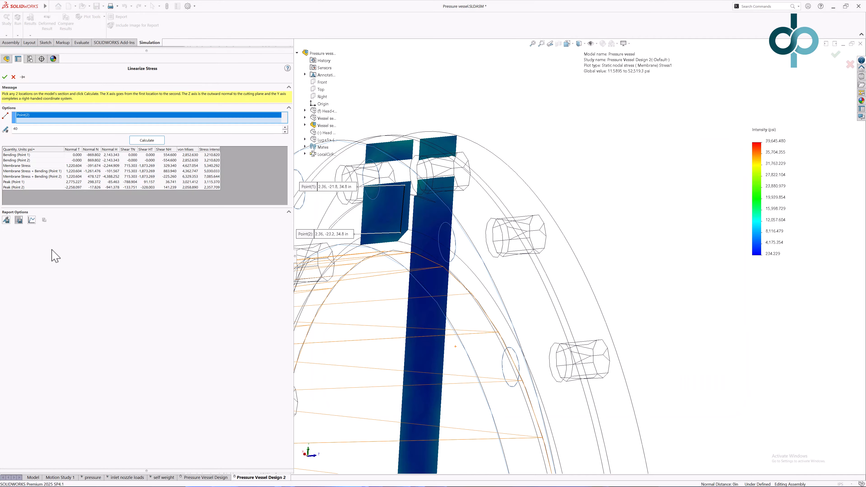
click(32, 220)
drag(143, 142, 636, 406)
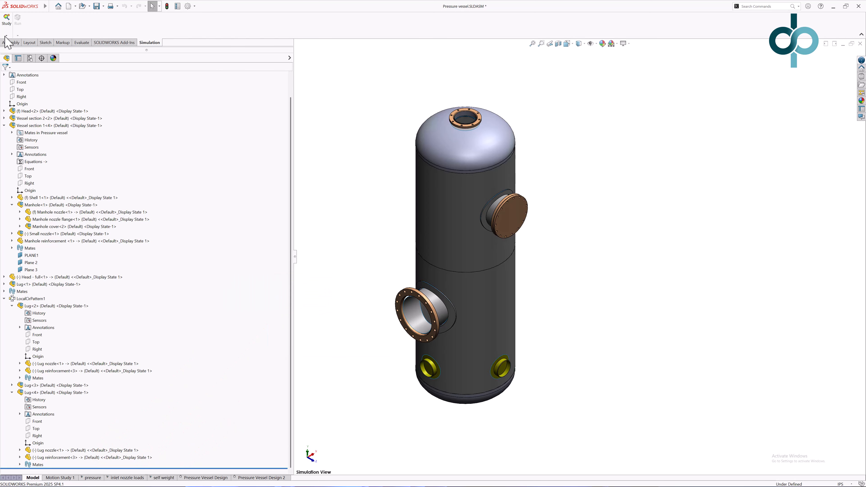
Step: Create a static study named Static Setup for the full pressure vessel and expand its parts list
click(6, 35)
click(20, 44)
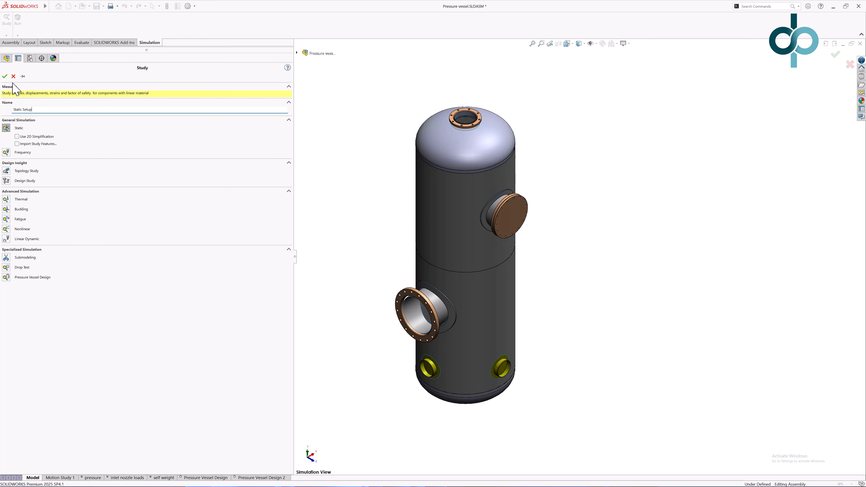
click(5, 77)
click(3, 194)
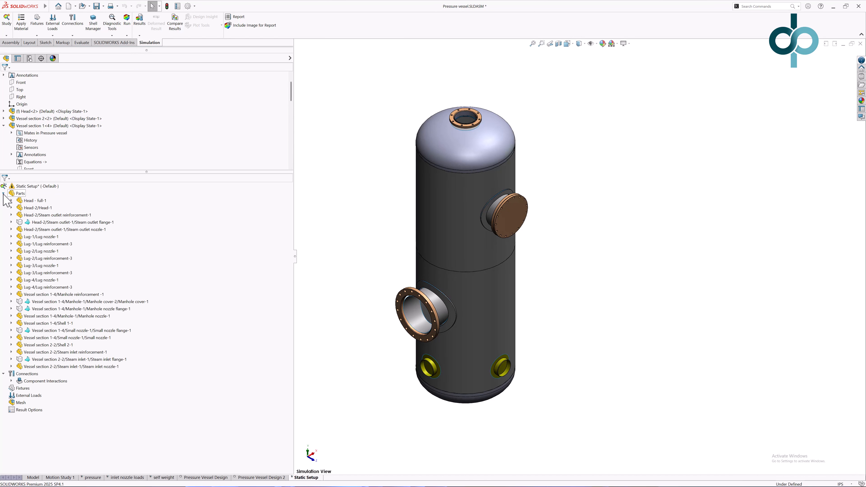
Step: Check the global component interaction in Static Setup and copy the Parts definitions with their materials from the pressure study to Static Setup
click(12, 381)
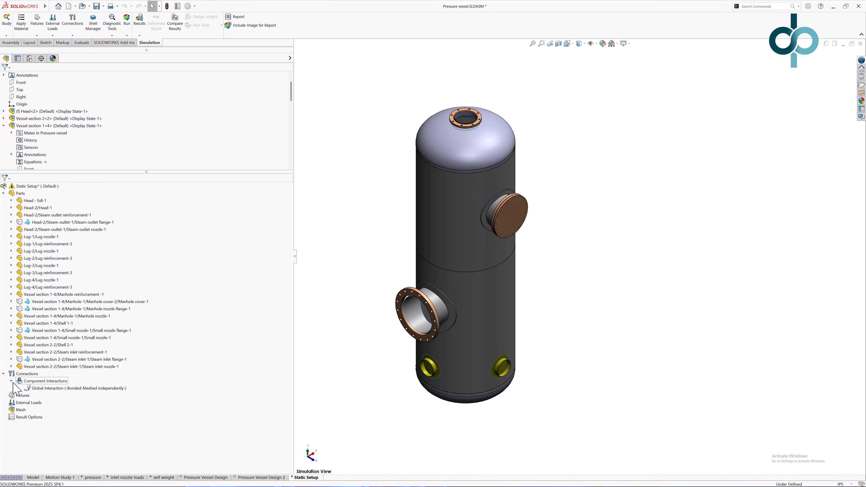
click(20, 395)
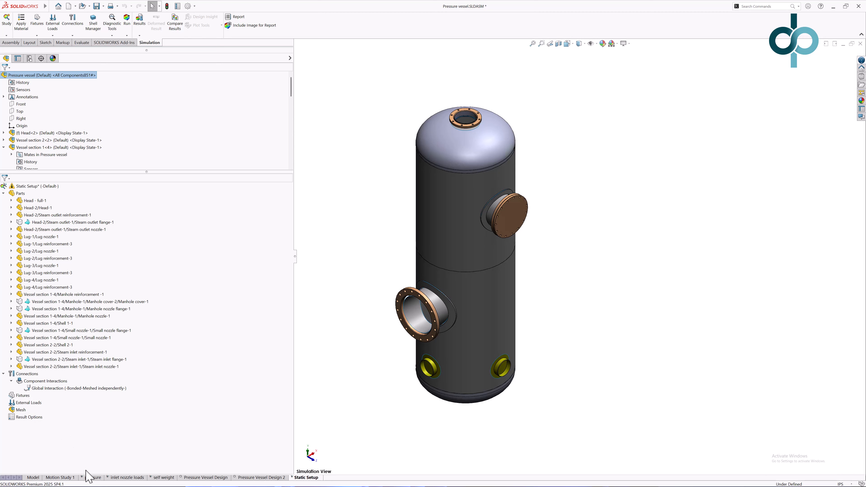
click(91, 477)
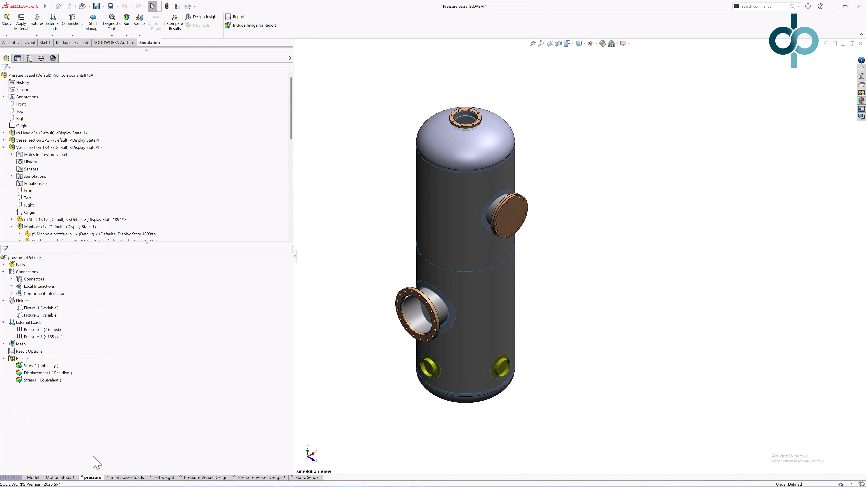
click(4, 264)
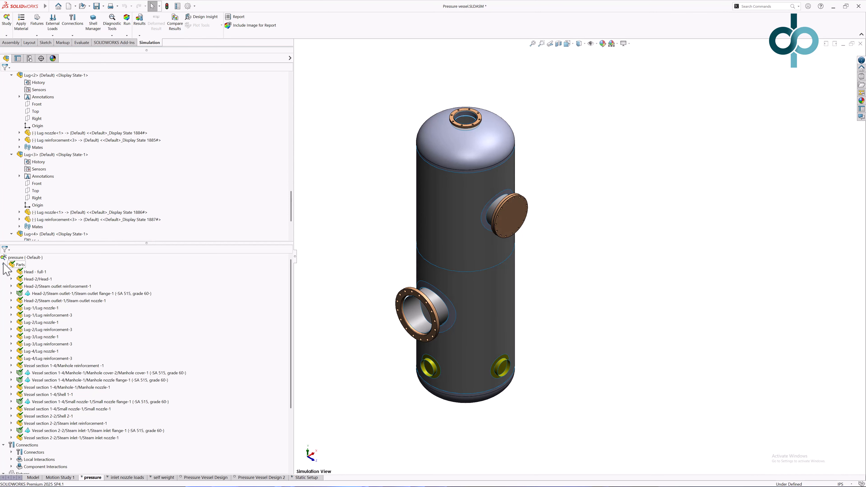
click(26, 265)
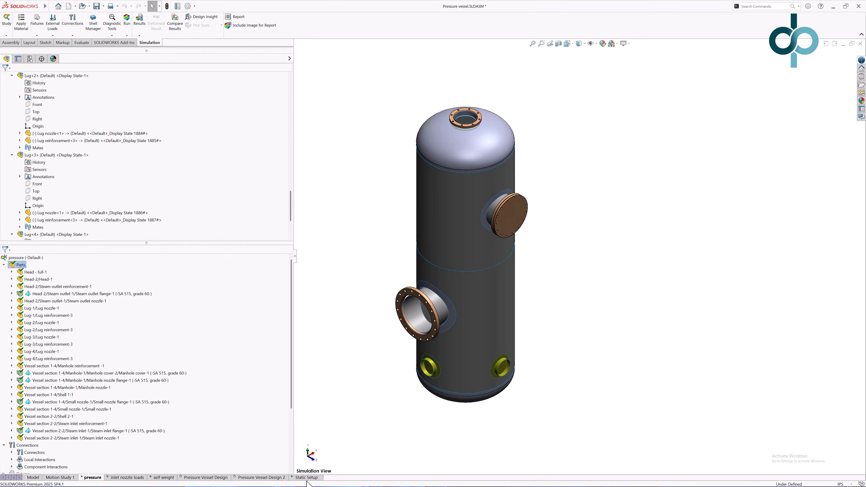
Step: Expand the connectors of the pressure study and show all bolt connectors on the manhole cover
scroll(31, 441, down, 3)
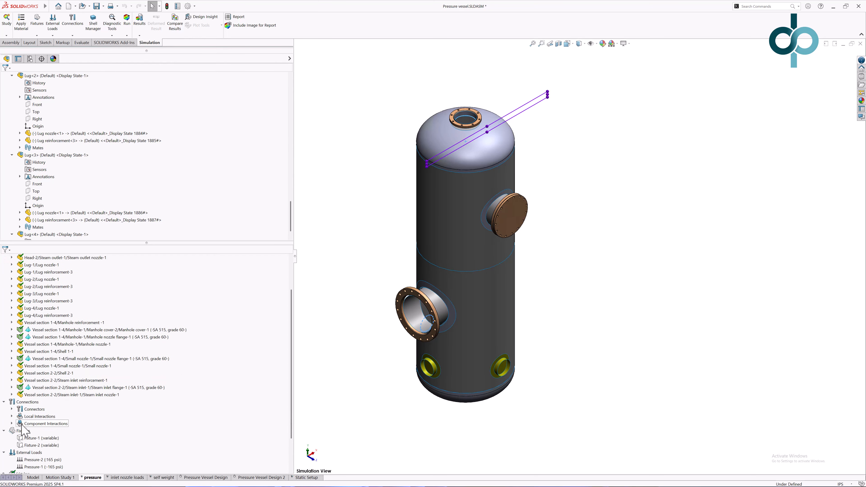
click(12, 388)
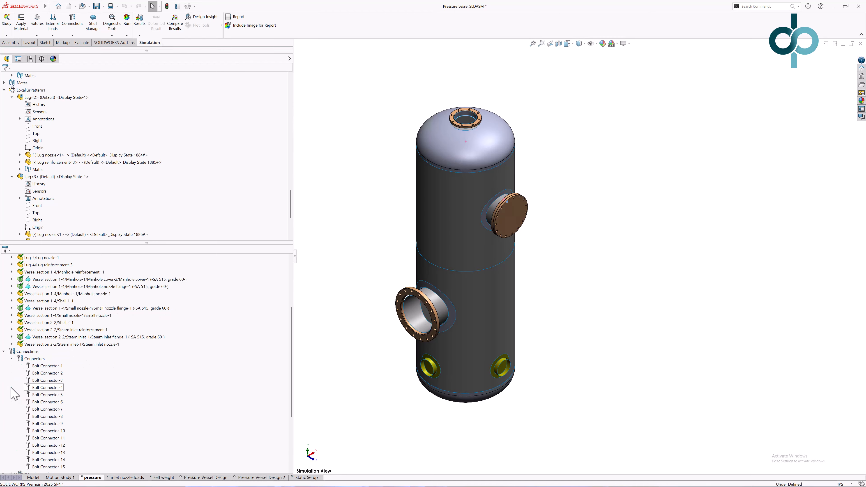
scroll(73, 421, down, 4)
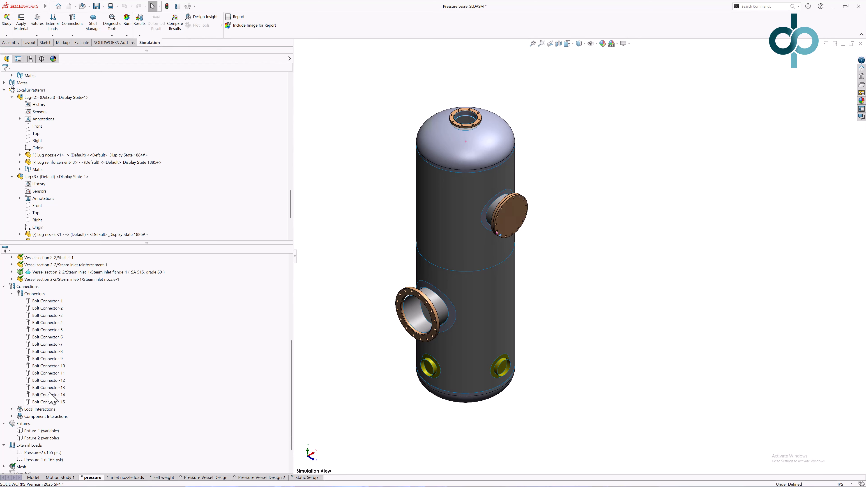
right_click(33, 295)
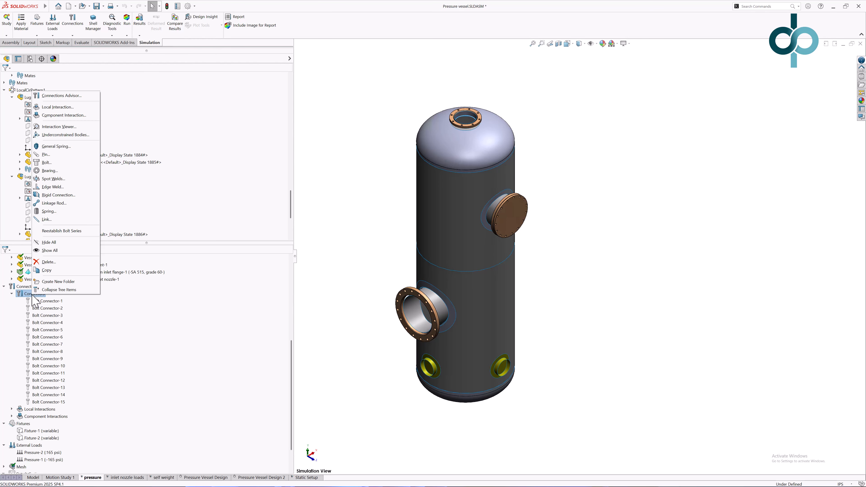
click(45, 251)
scroll(512, 222, down, 5)
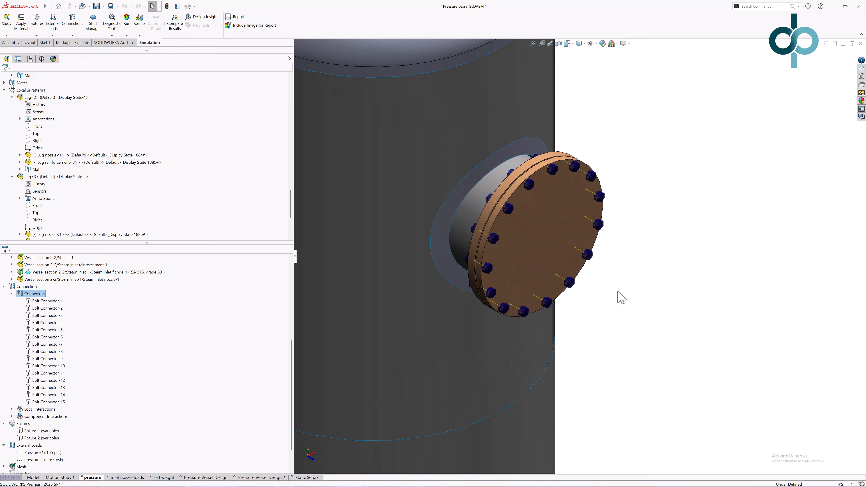
click(626, 345)
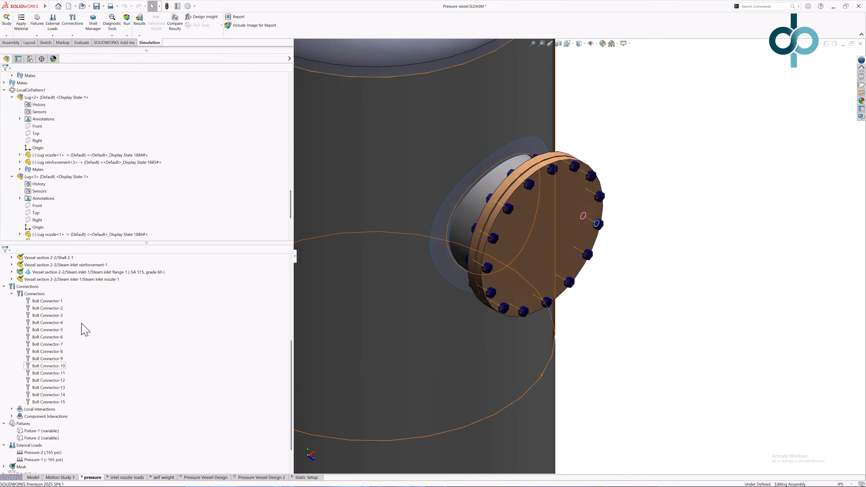
Step: Copy all Connections from the pressure study to Static Setup and collapse the connections list
click(73, 286)
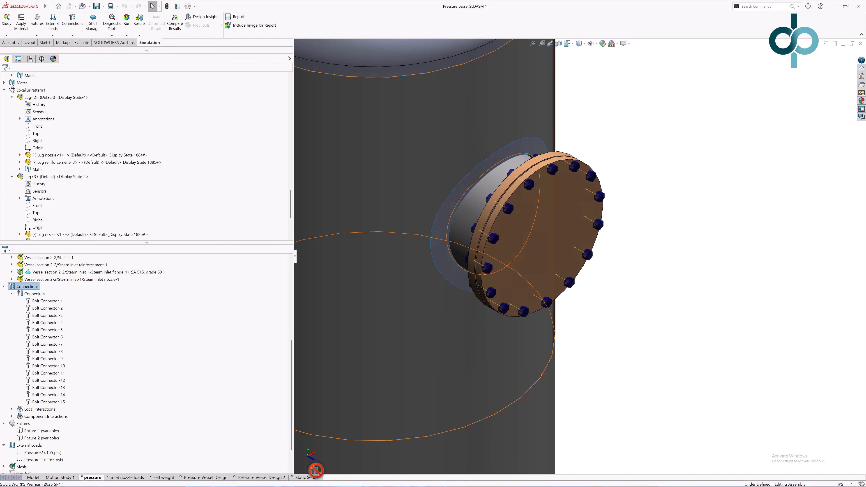
drag(312, 478, 312, 477)
click(4, 352)
Step: Review the reference-geometry definition of Fixture-1 without changing it, and copy the Fixtures of the pressure study to Static Setup
click(41, 394)
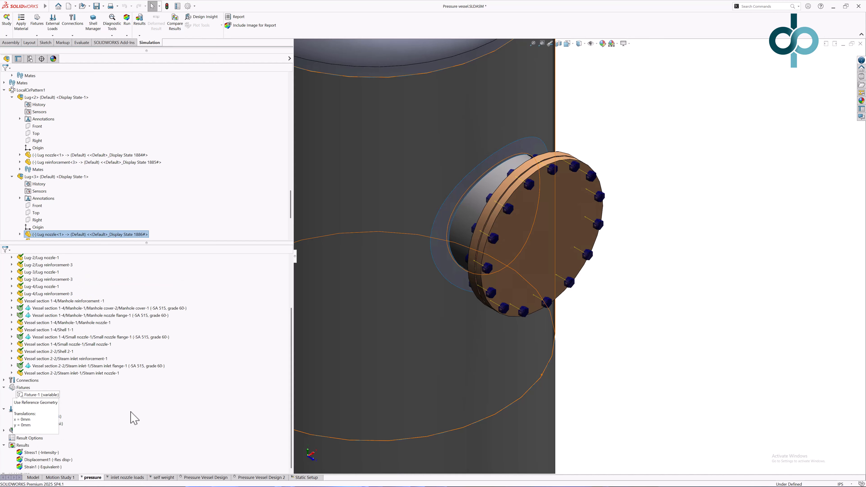
key(f)
click(47, 396)
right_click(47, 397)
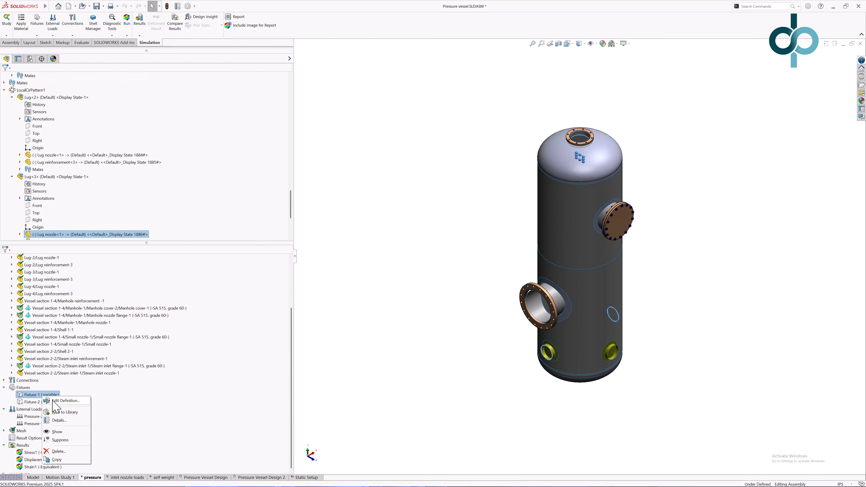
click(55, 409)
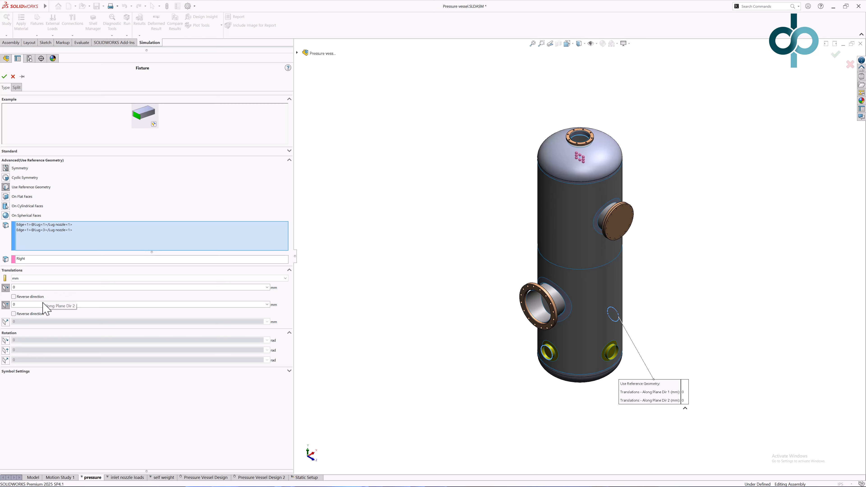
key(Escape)
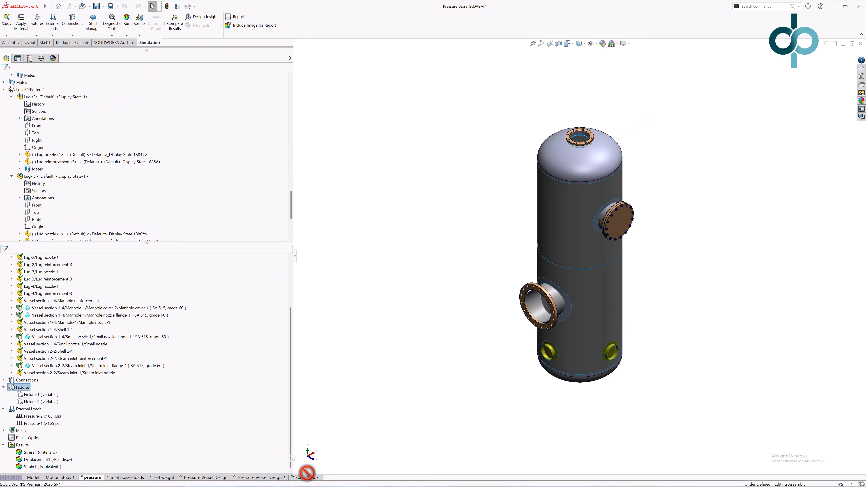
Step: Review the definitions of Pressure-2 and Pressure-1, and copy both pressure loads to the Static Setup study
click(39, 416)
click(46, 426)
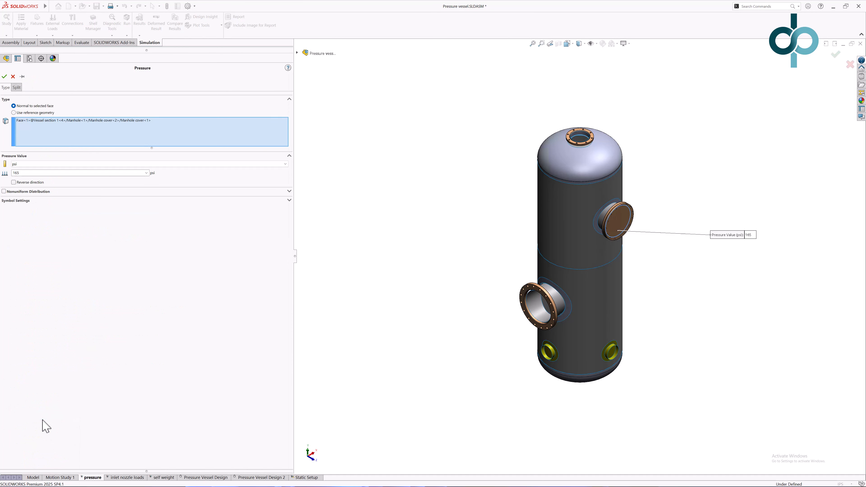
click(5, 76)
double_click(41, 423)
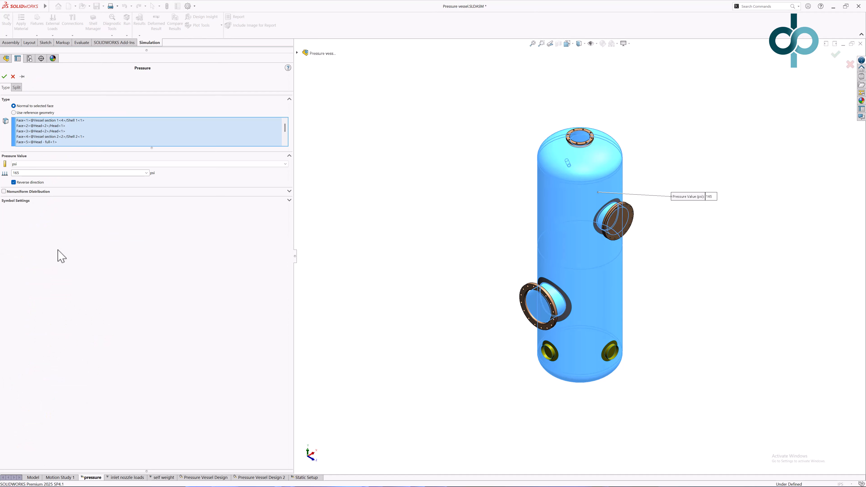
click(4, 77)
click(52, 411)
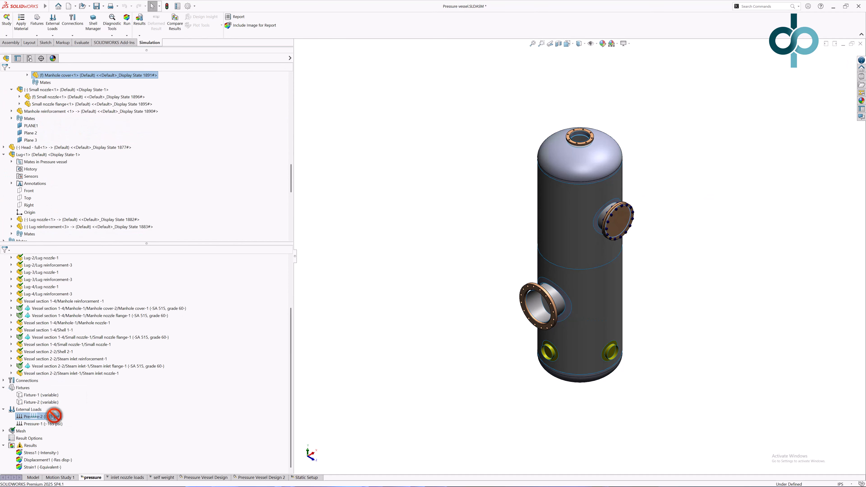
click(300, 477)
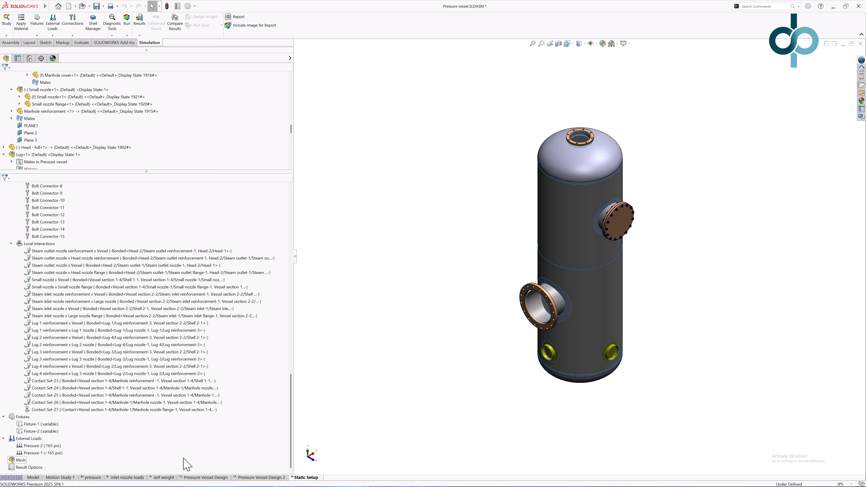
Step: Run the Static Setup study and open its Displacement1 result plot
middle_drag(773, 226, 737, 310)
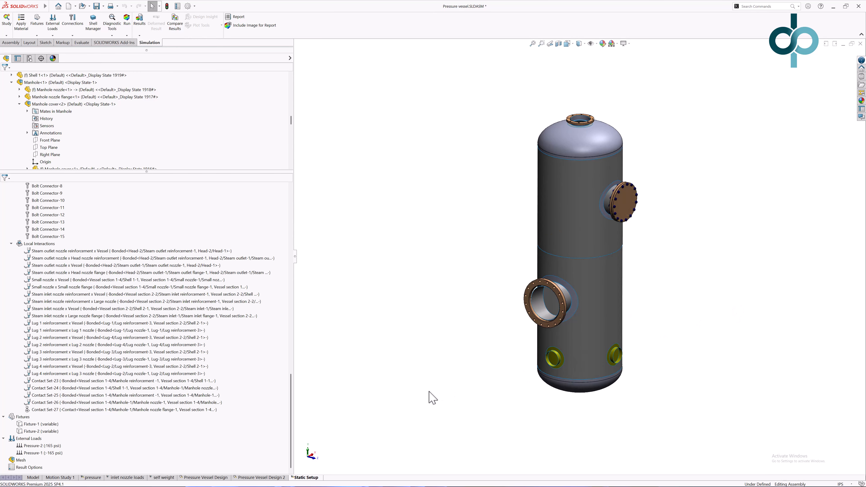
click(128, 24)
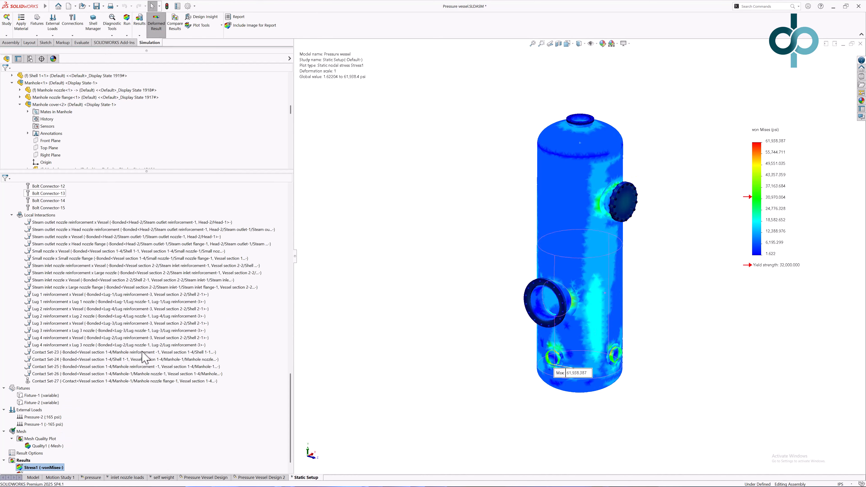
middle_drag(411, 368, 408, 387)
double_click(63, 461)
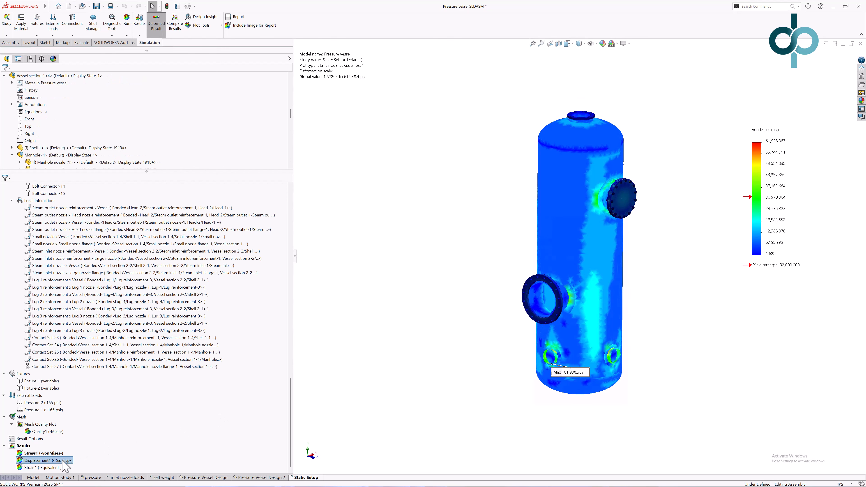